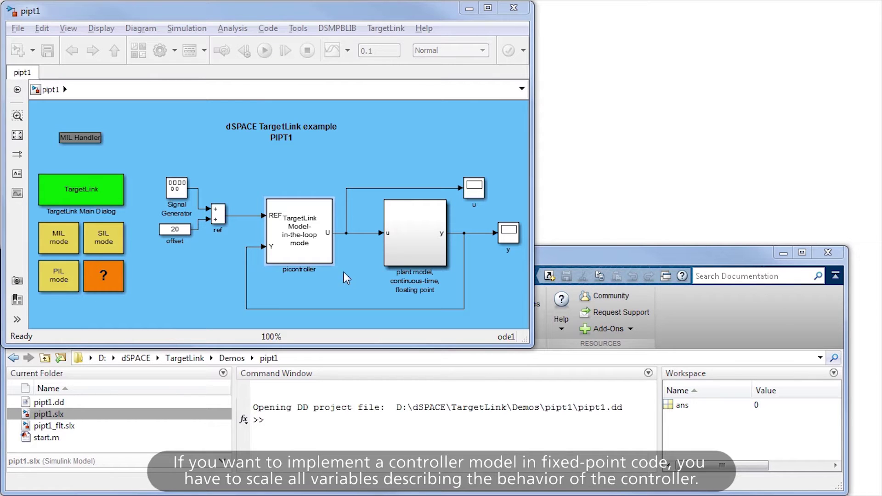
- Open the picontroller subsystem (Kp 5, Ki 0.4) and review the REF inport's TargetLink scaling settings
left_click(325, 256)
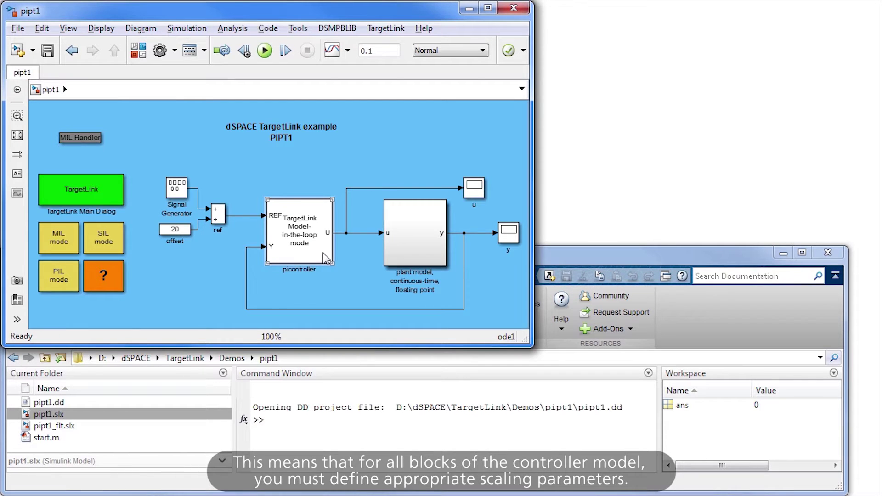
double_click(324, 256)
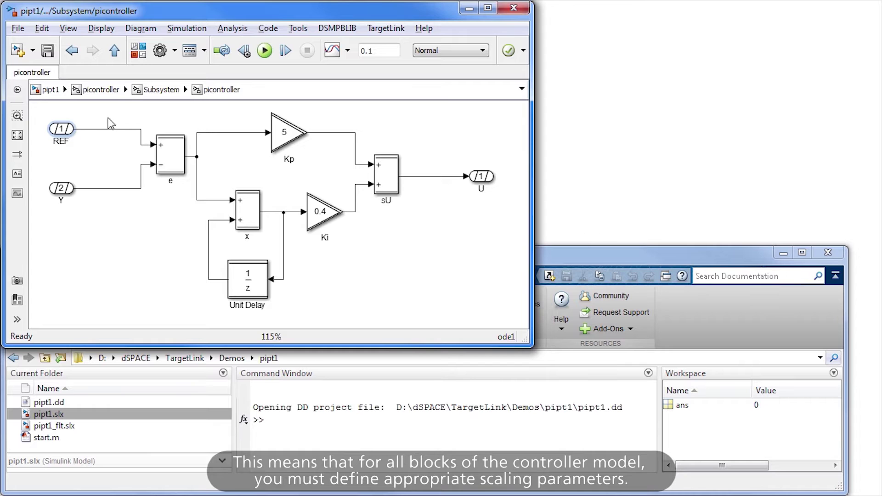
left_click(61, 130)
double_click(59, 133)
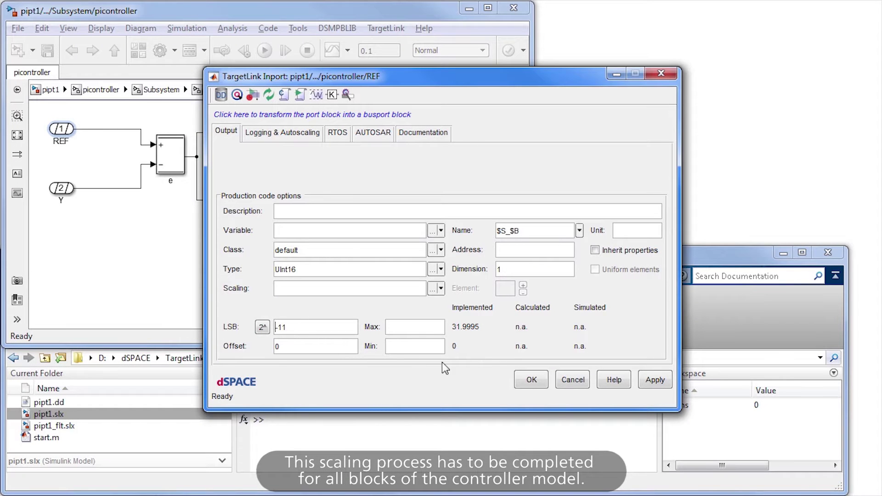
left_click(518, 381)
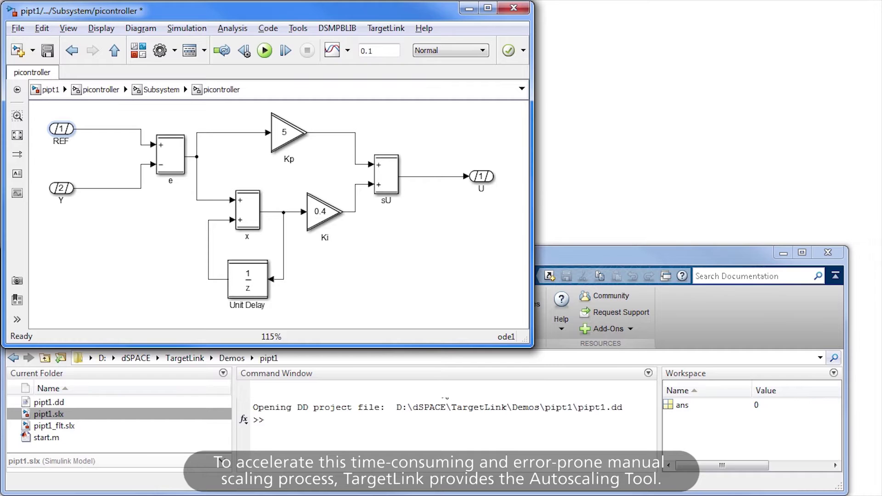
- Run tl_autoscaling in the MATLAB Command Window to open the Autoscaling Tool for pipt1
left_click(277, 420)
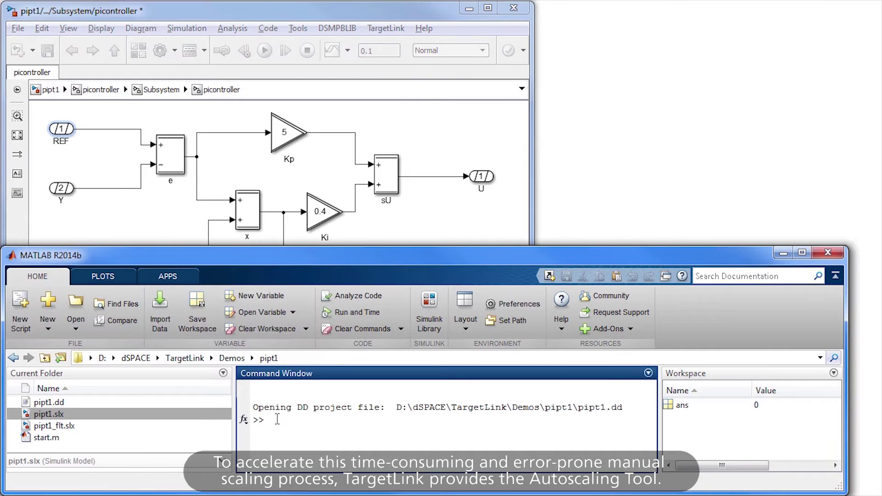
type("tl_autoscaling")
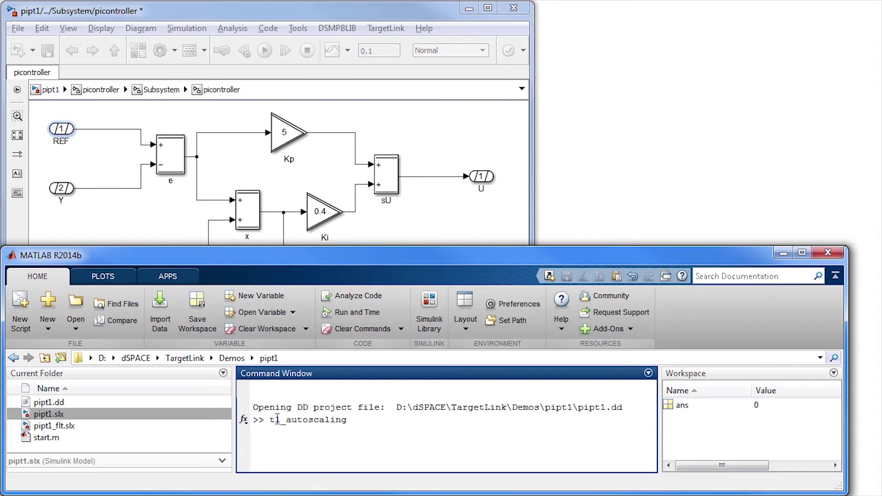
key("Return")
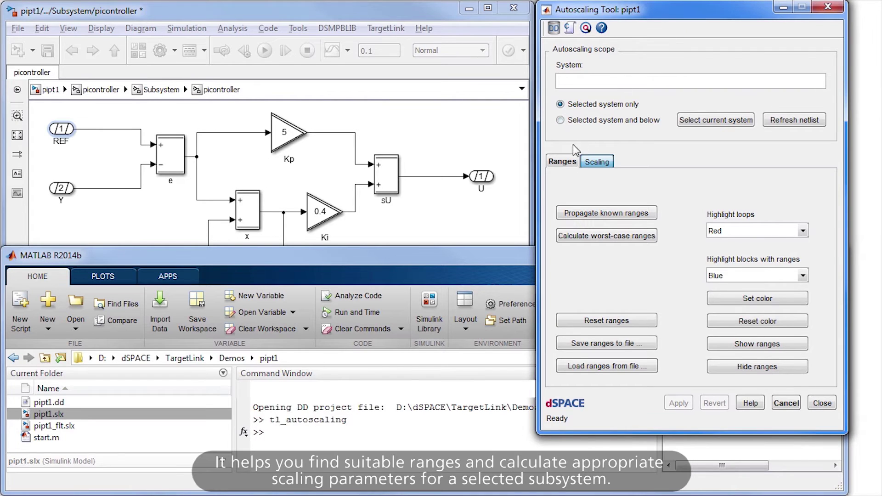
- Scope the Autoscaling Tool to pipt1/picontroller/Subsystem/picontroller and show its scaling options
left_click(561, 162)
left_click(598, 162)
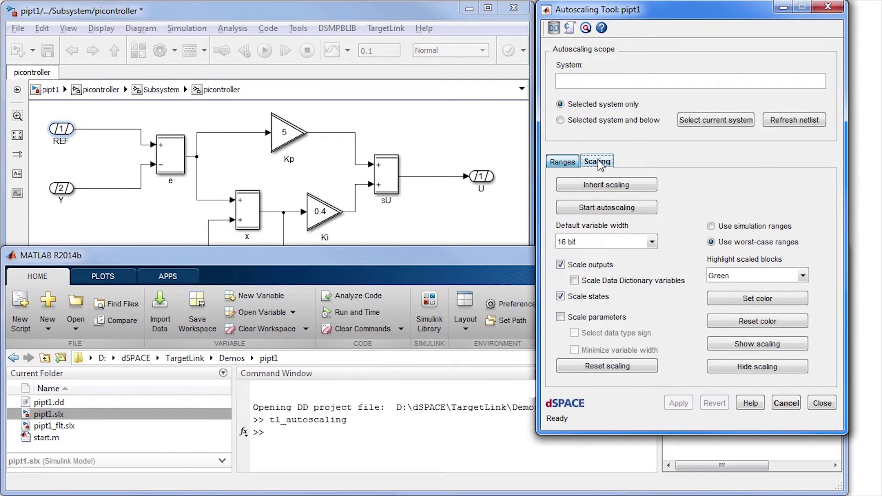
left_click(707, 124)
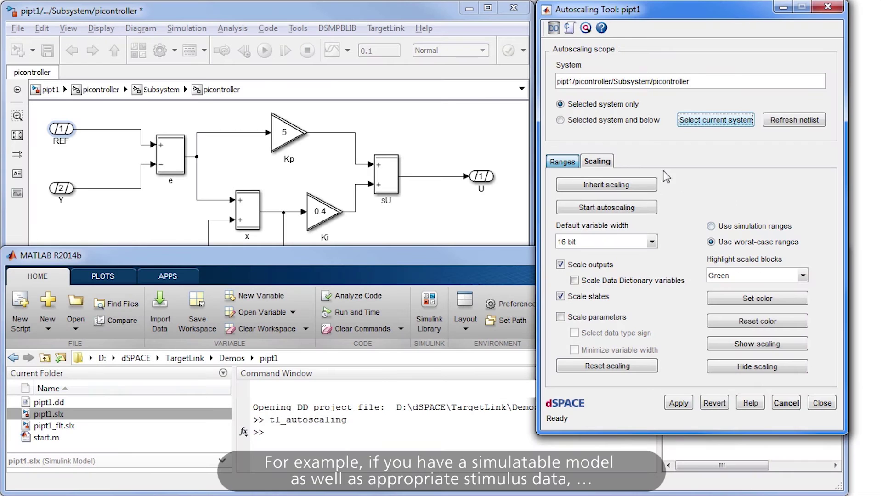
left_click(451, 144)
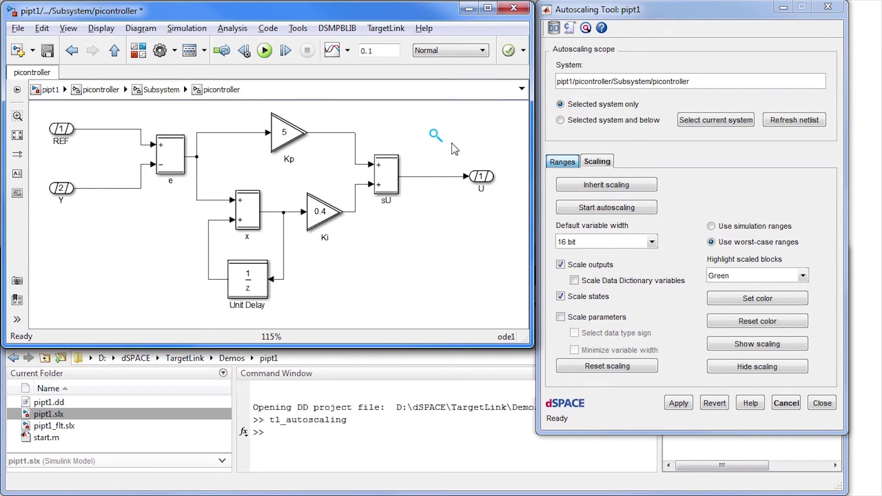
- Run the simulation and check that REF logged a simulated range of 15 to 25 with 1-bit headroom
left_click(266, 50)
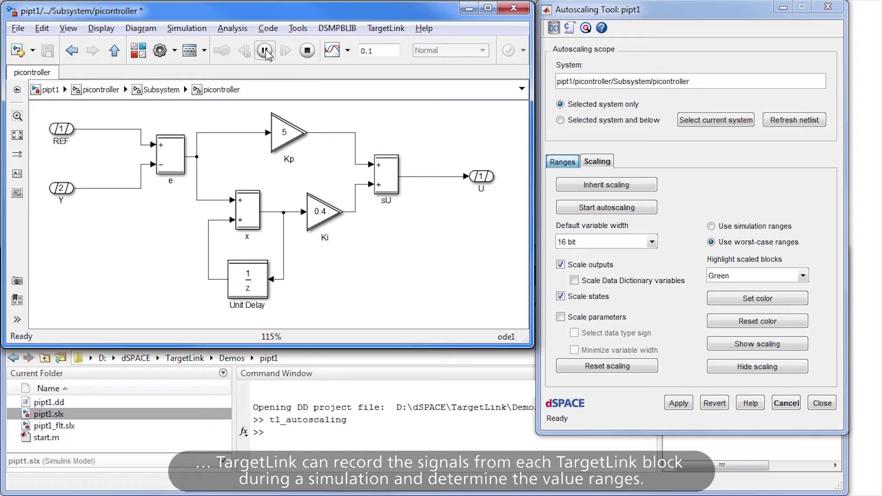
left_click(62, 134)
double_click(62, 134)
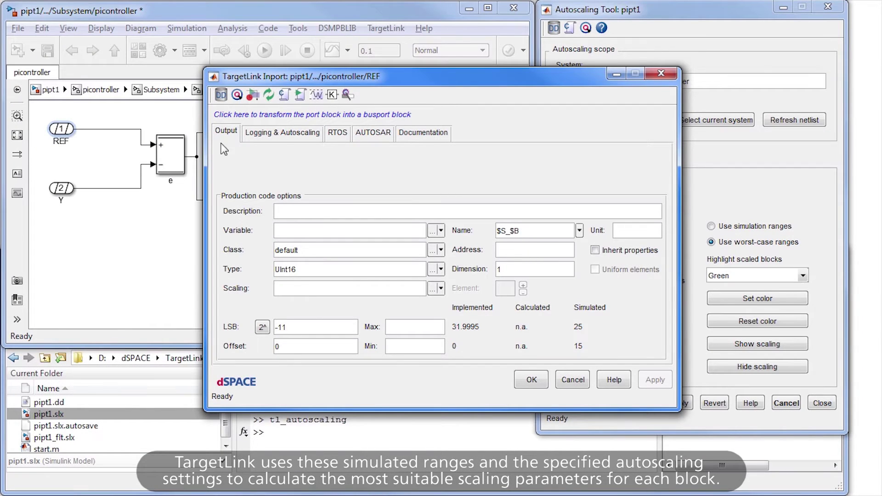
left_click(284, 136)
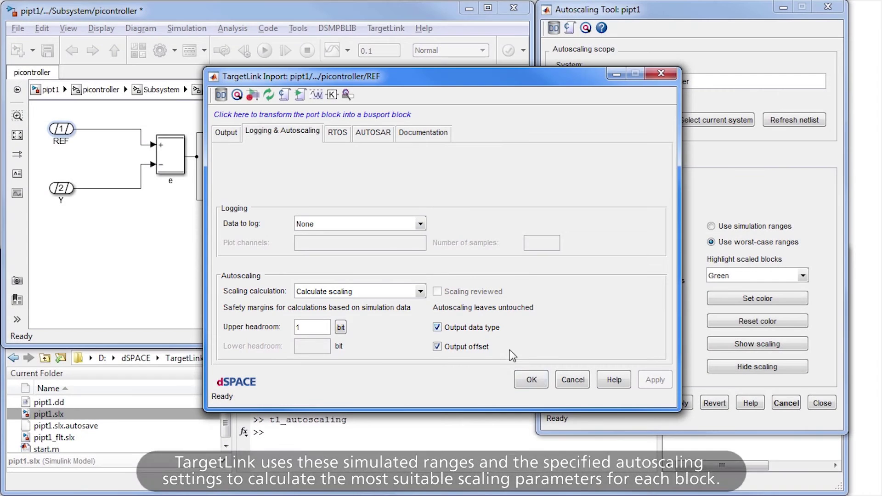
left_click(532, 380)
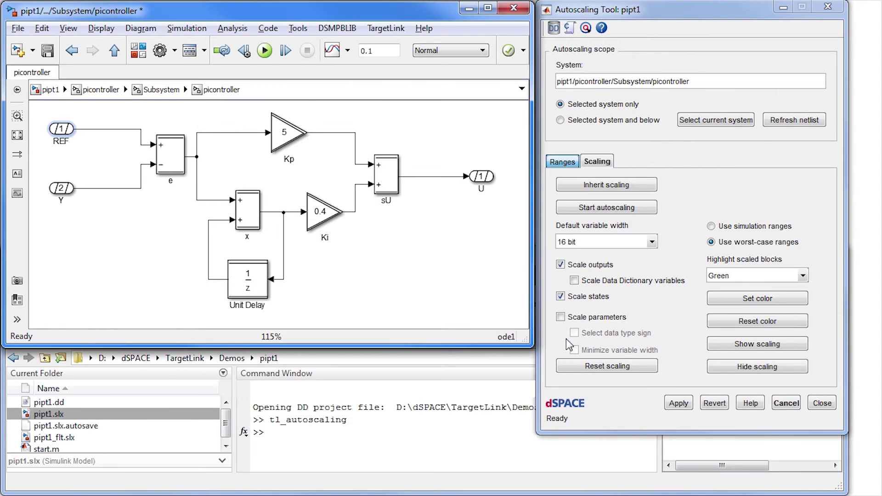
- Autoscale from simulation ranges, creating the netlist, then show scaling labels and reset the highlight colour
left_click(712, 226)
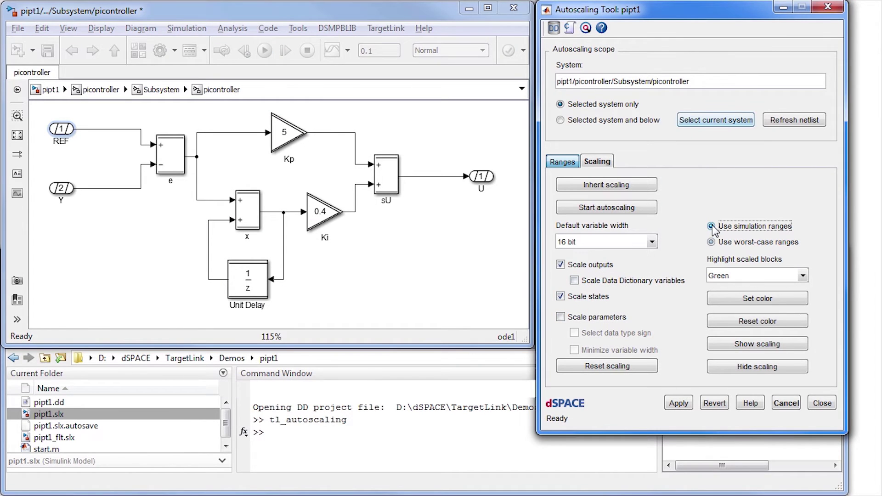
left_click(616, 209)
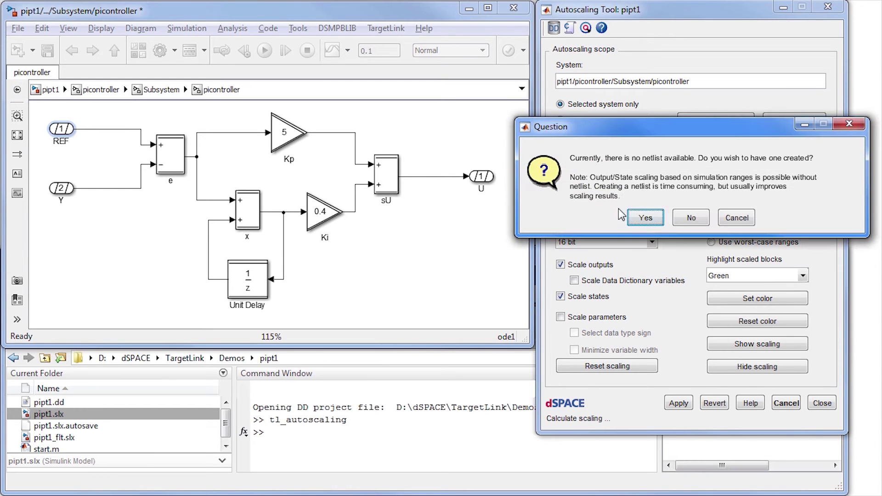
left_click(643, 218)
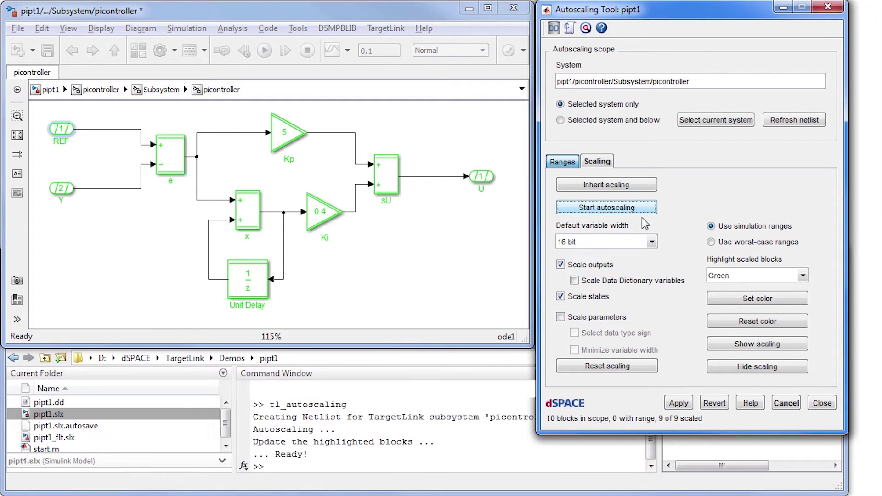
left_click(758, 348)
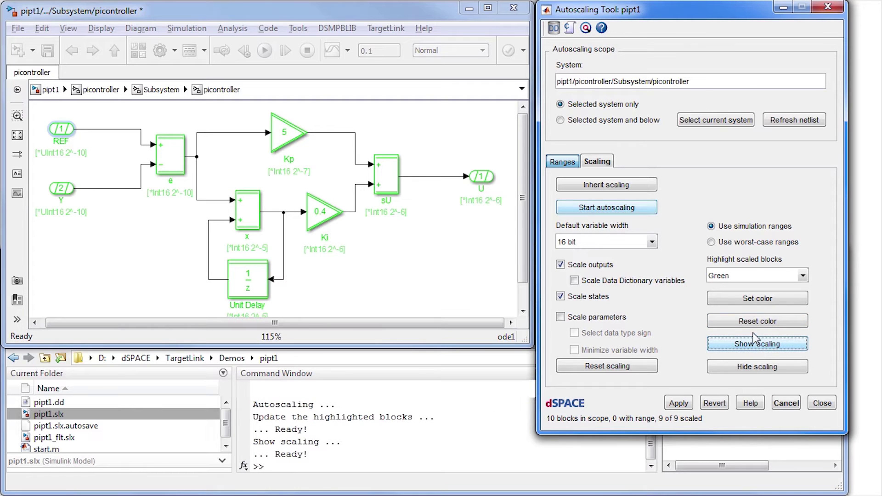
left_click(753, 324)
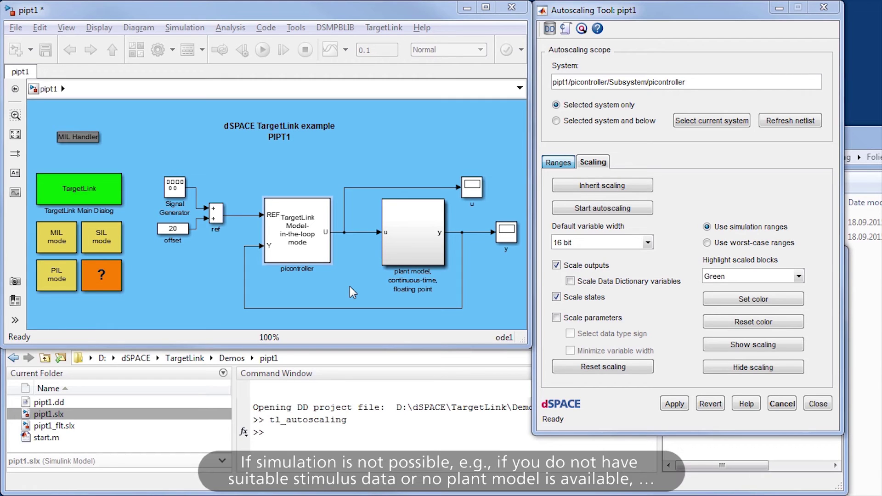
- Delete the Signal Generator, offset, sum, plant and scope blocks from pipt1, keeping picontroller
left_click_drag(144, 157, 231, 264)
key("Delete")
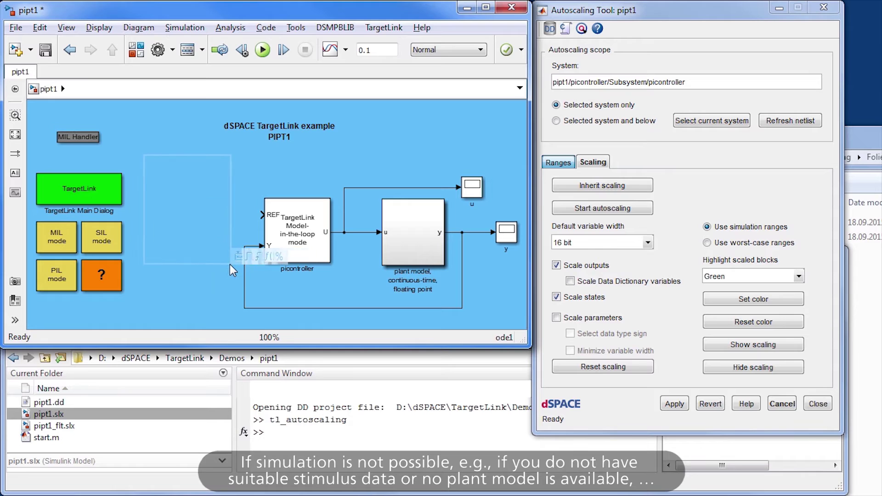
left_click(315, 252)
left_click(369, 155)
left_click_drag(369, 142, 515, 309)
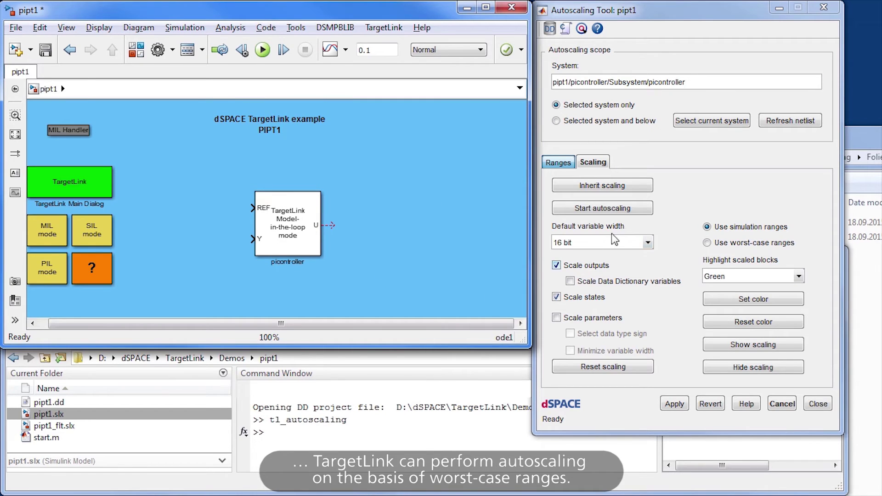
- Choose worst-case ranges and set both REF and Y inports to Min 0, Max 31
left_click(715, 247)
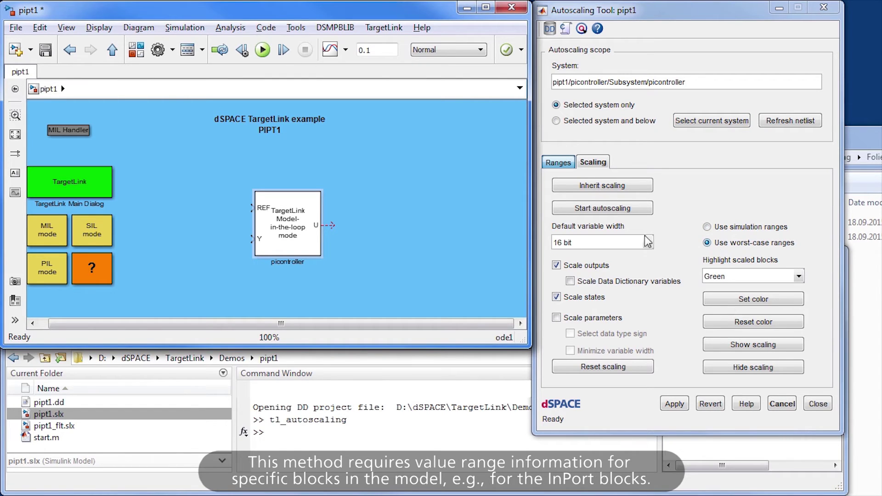
left_click(305, 226)
double_click(305, 226)
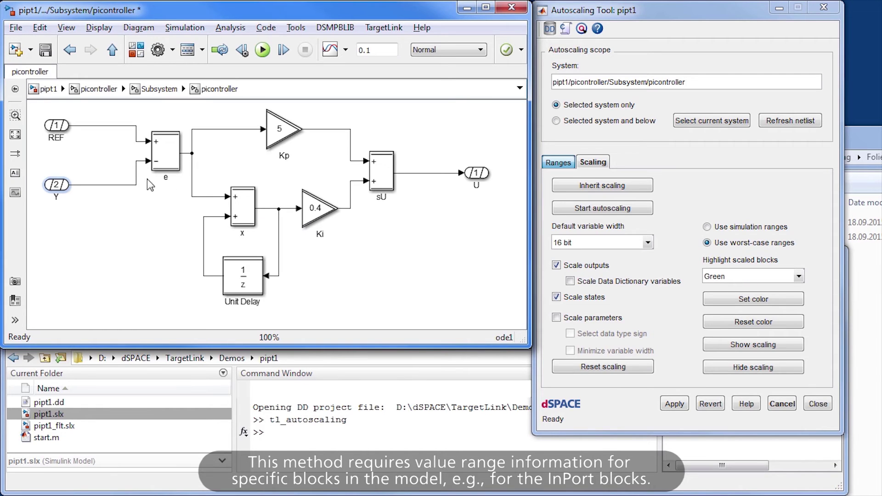
left_click(59, 127)
double_click(59, 127)
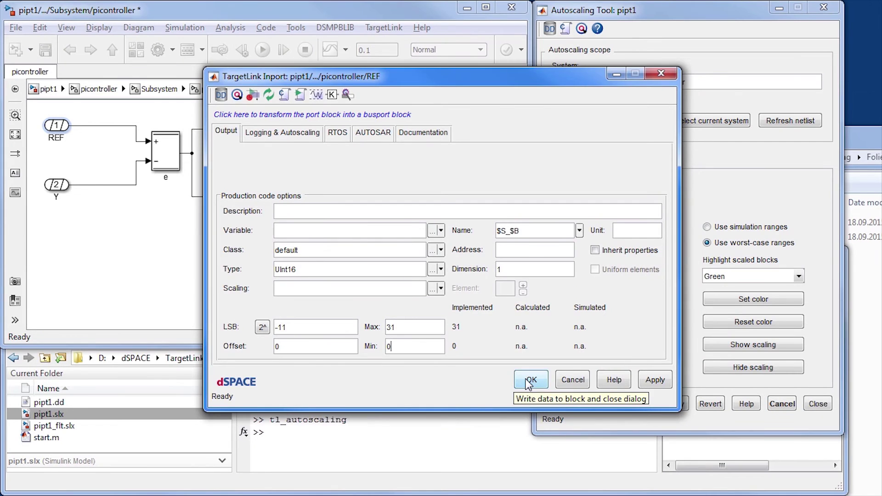
left_click(530, 381)
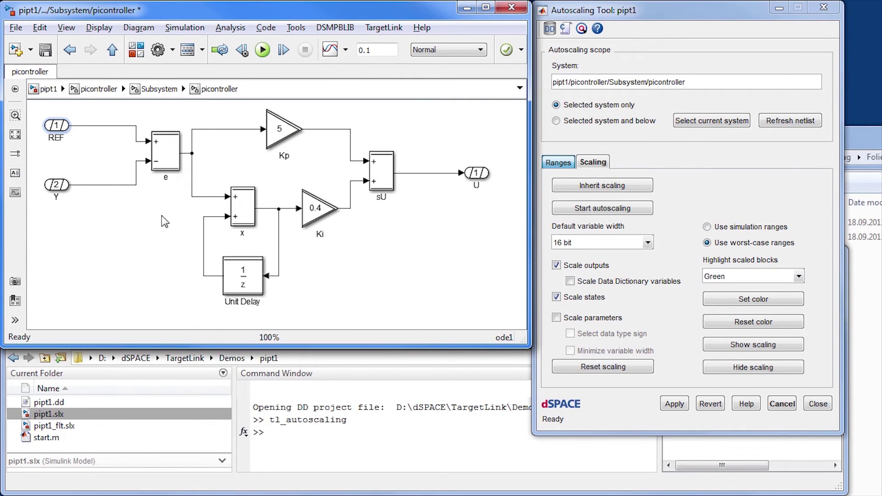
left_click(63, 185)
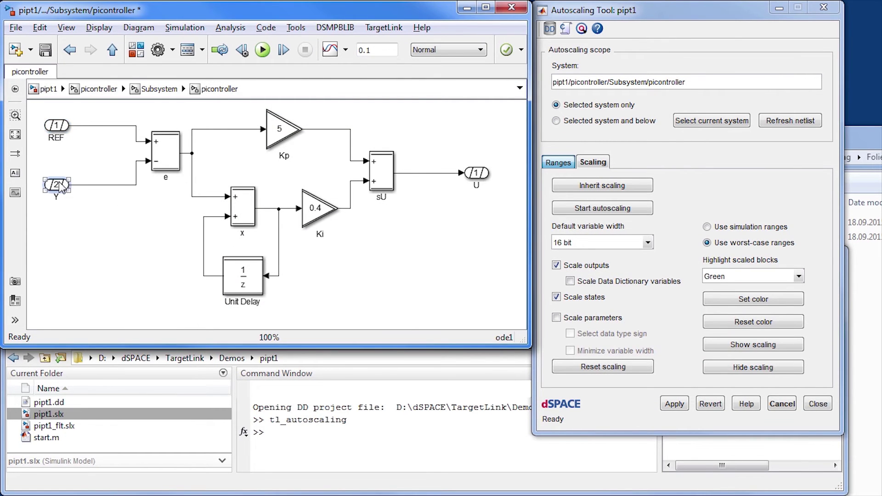
double_click(63, 185)
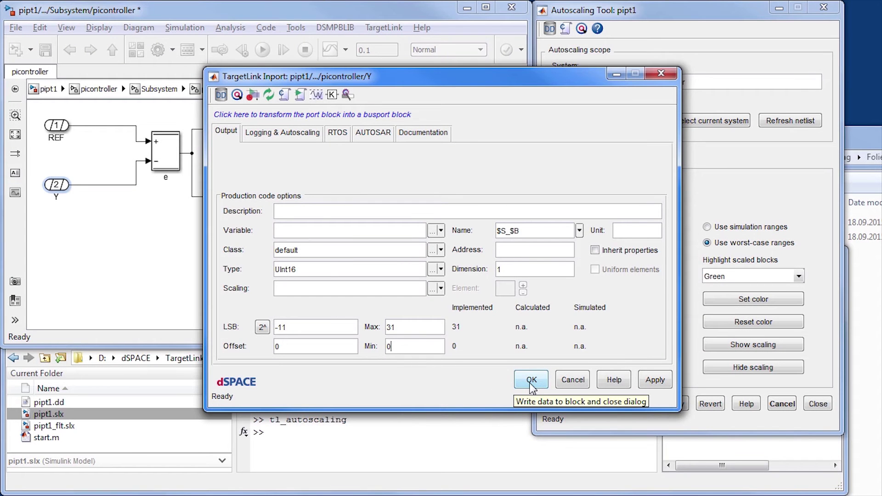
left_click(532, 382)
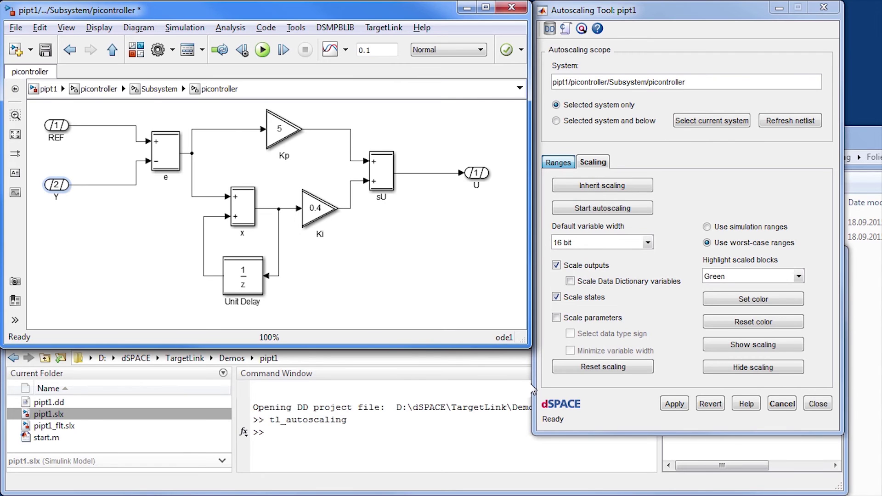
- Propagate inport ranges, show range labels and calculate worst-case ranges (e [-31 31], Kp [-496 496])
left_click(559, 163)
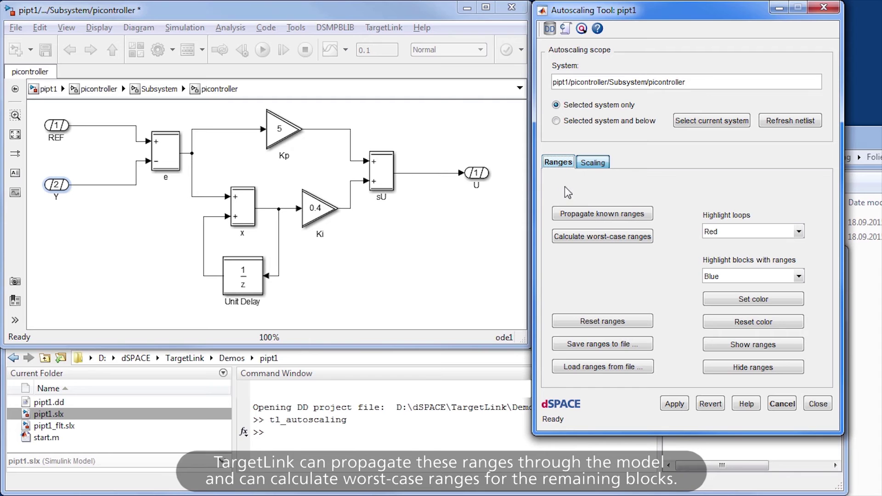
left_click(578, 218)
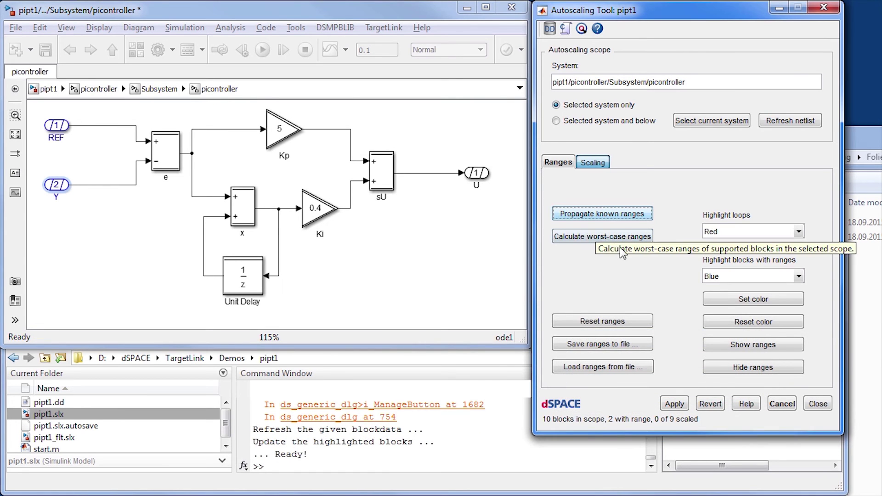
left_click(753, 348)
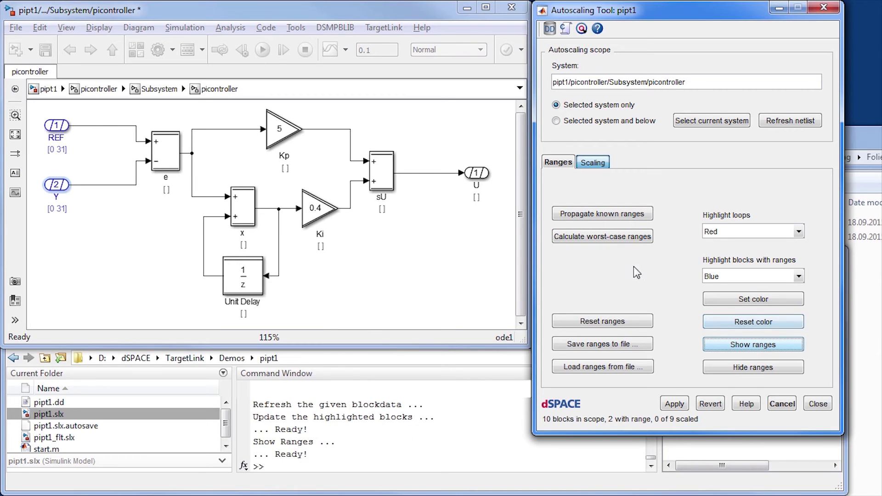
left_click(600, 237)
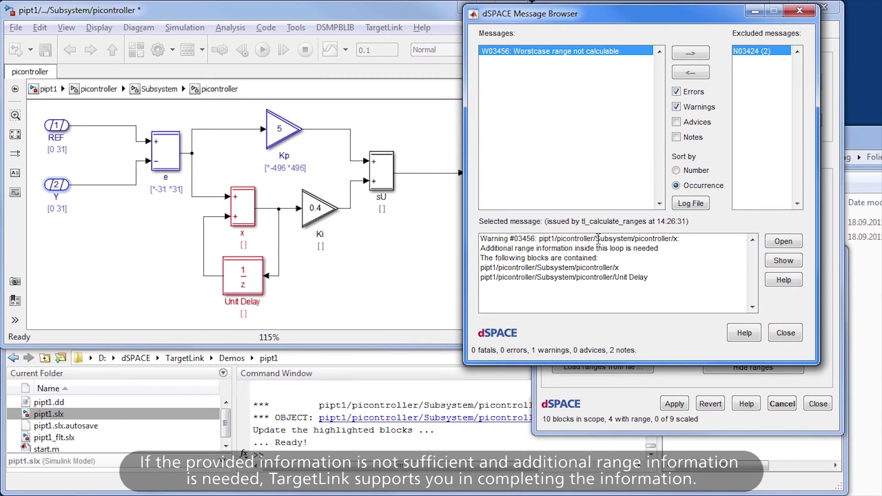
- Locate the x/Unit Delay loop from the warning and set the x Sum block to Min -512, Max 511
left_click_drag(480, 248, 660, 251)
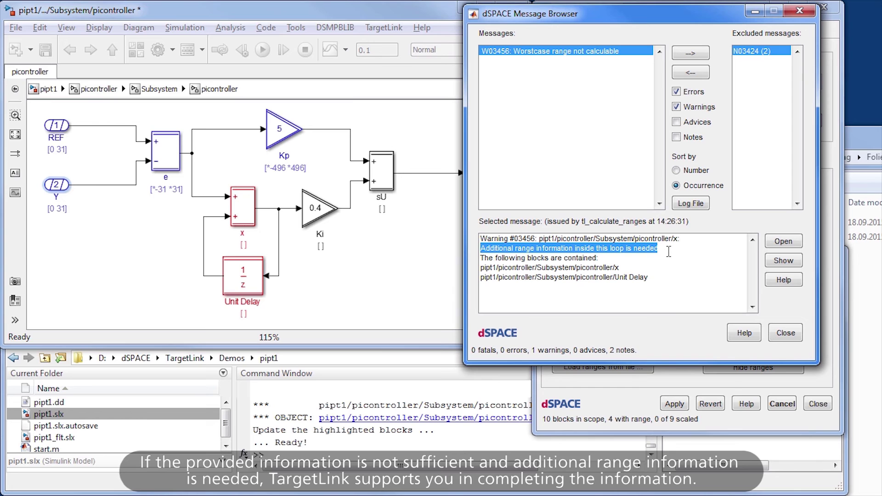
left_click(788, 263)
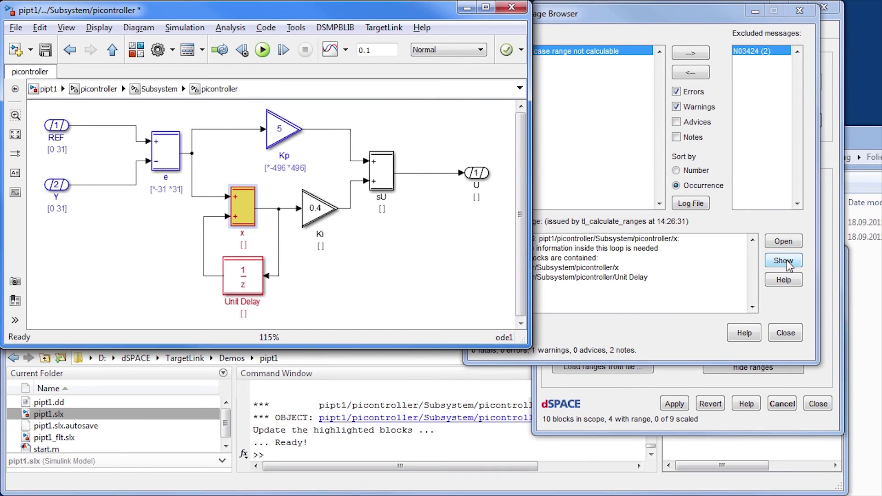
left_click(781, 242)
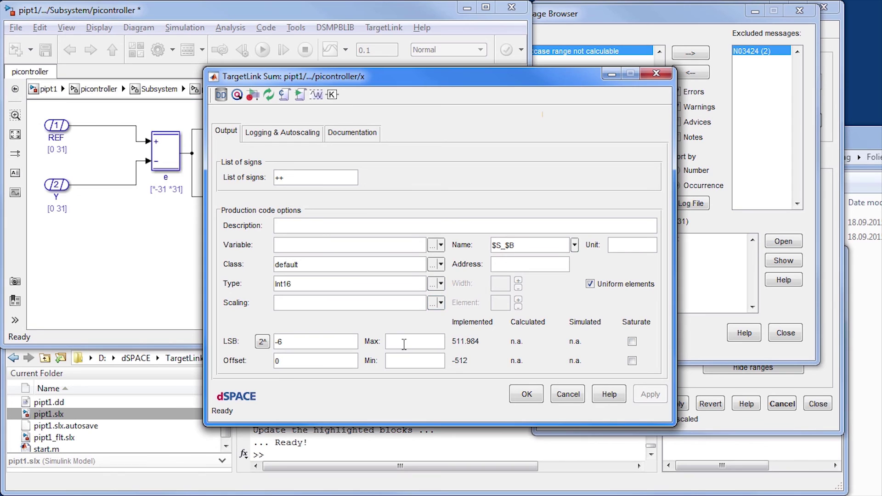
key("Tab")
type("-51")
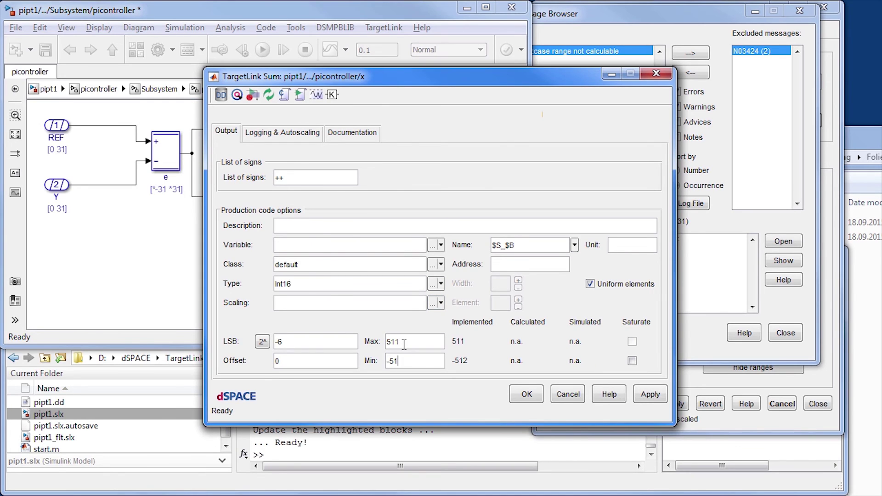
type("2")
left_click(527, 397)
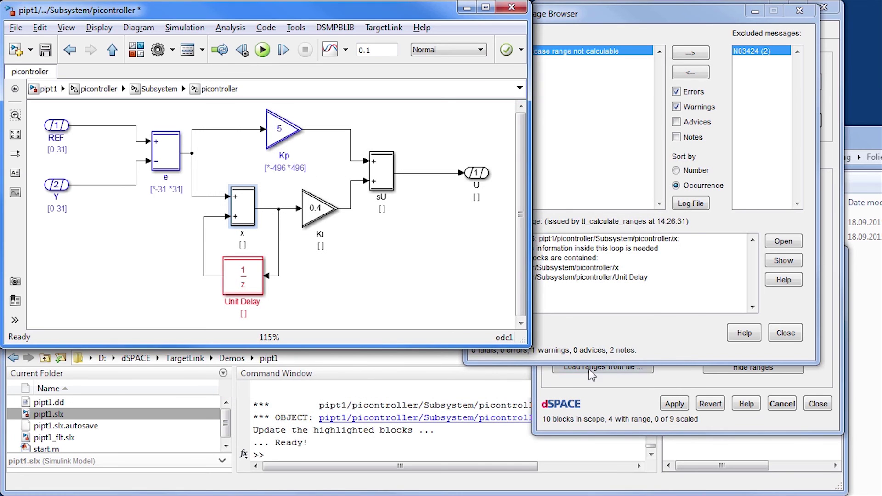
left_click(785, 334)
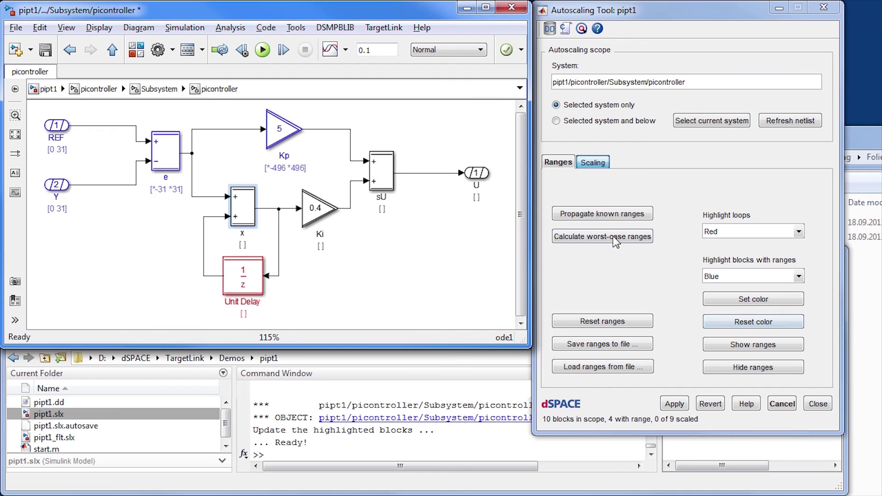
- Recalculate worst-case ranges and autoscale, labelling blocks with Int16 scaling such as e 2^-10, x 2^-6
left_click(594, 219)
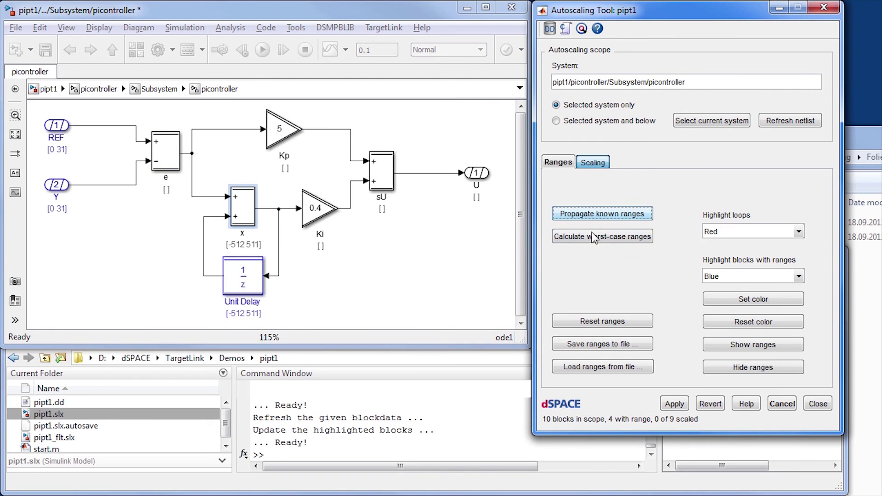
left_click(595, 236)
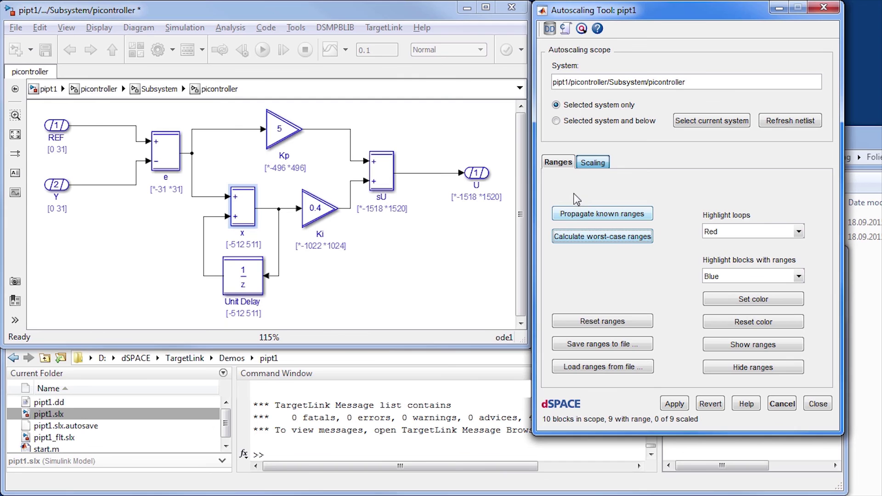
left_click(592, 164)
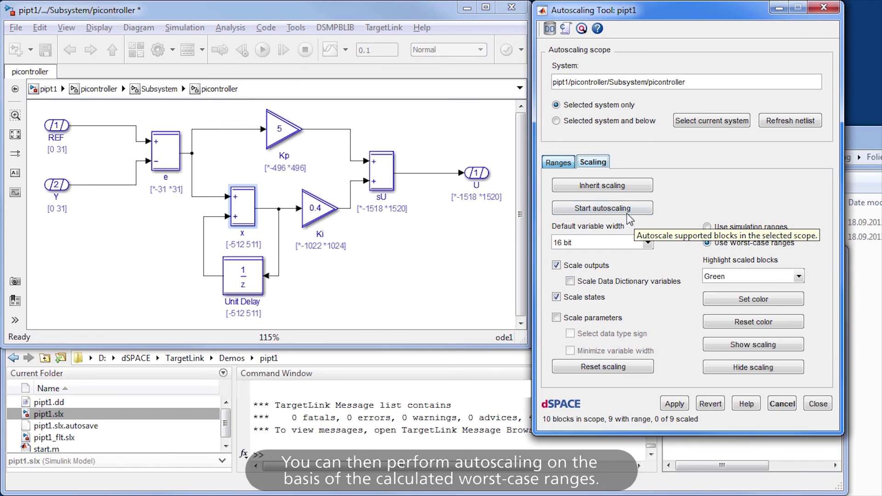
left_click(613, 212)
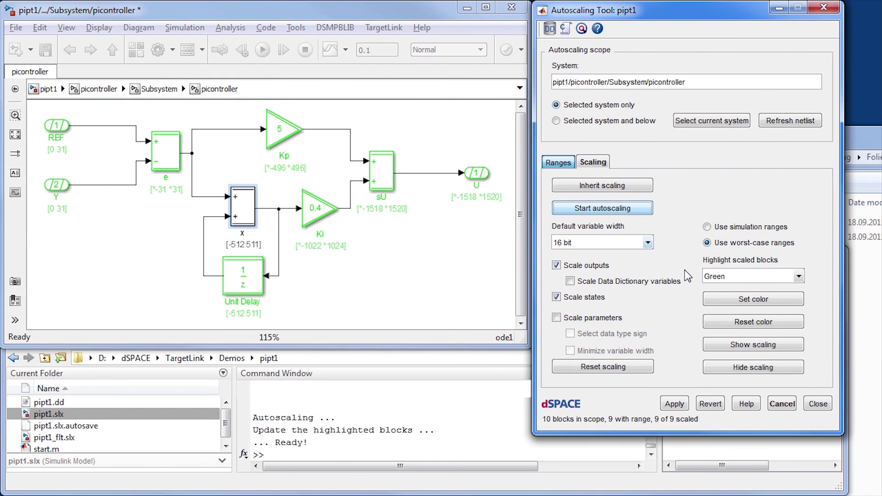
left_click(751, 345)
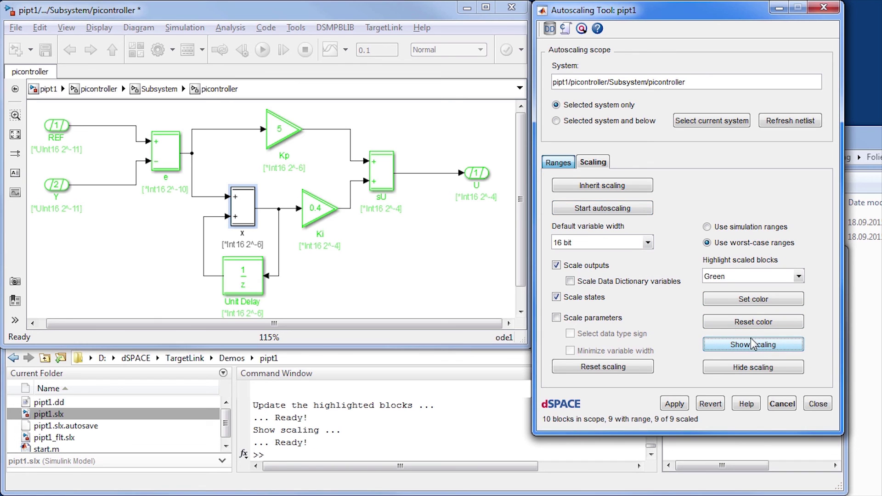
left_click(752, 323)
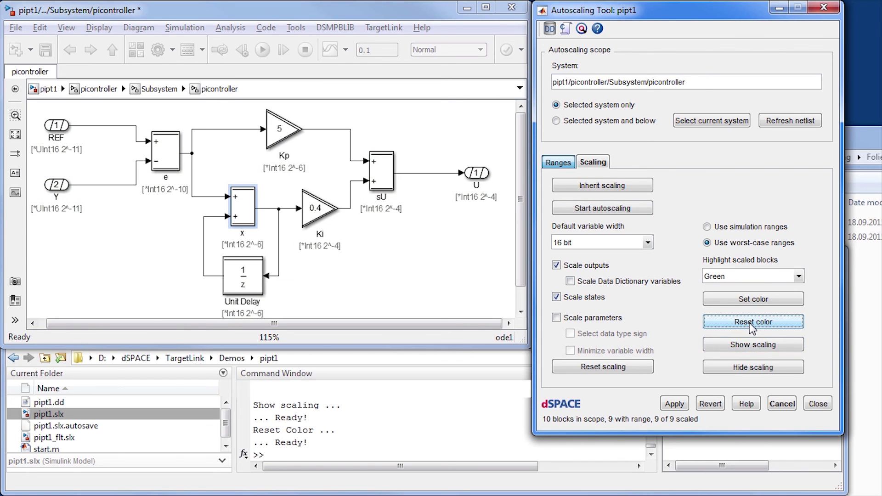